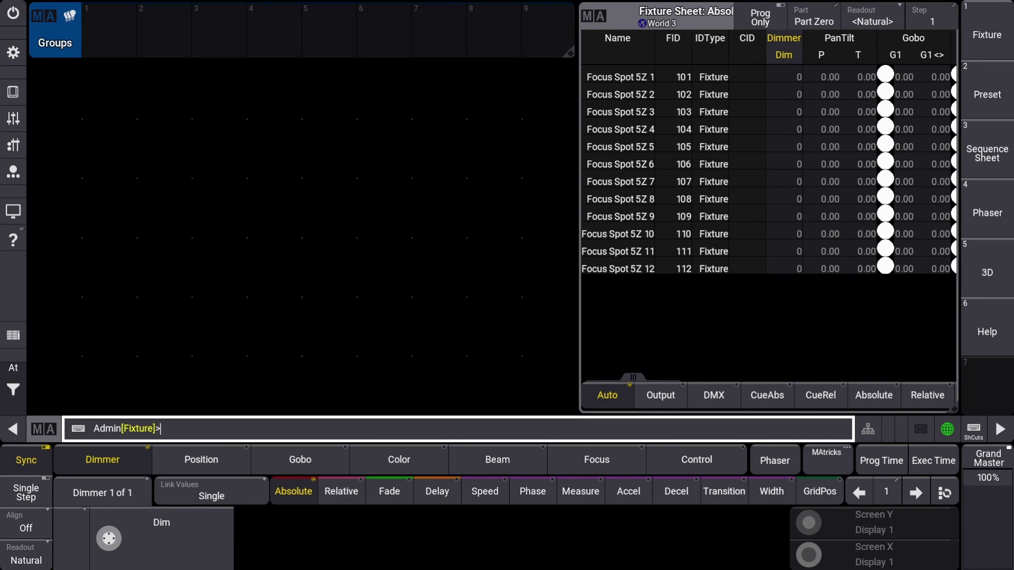
Step: Add a Selection Grid window beside the Fixture Sheet, then reset its view to flat and centred
click(55, 98)
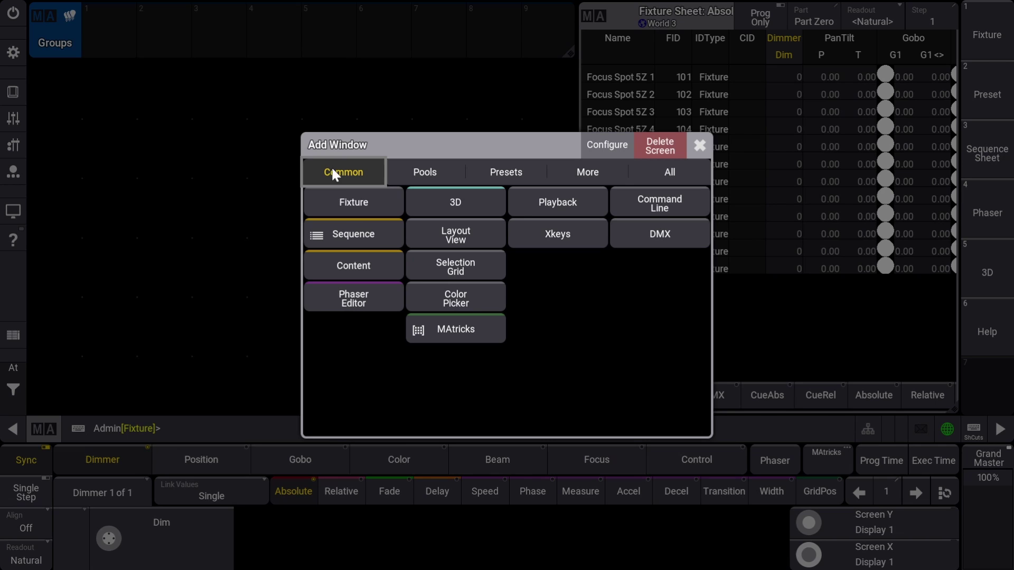
click(452, 275)
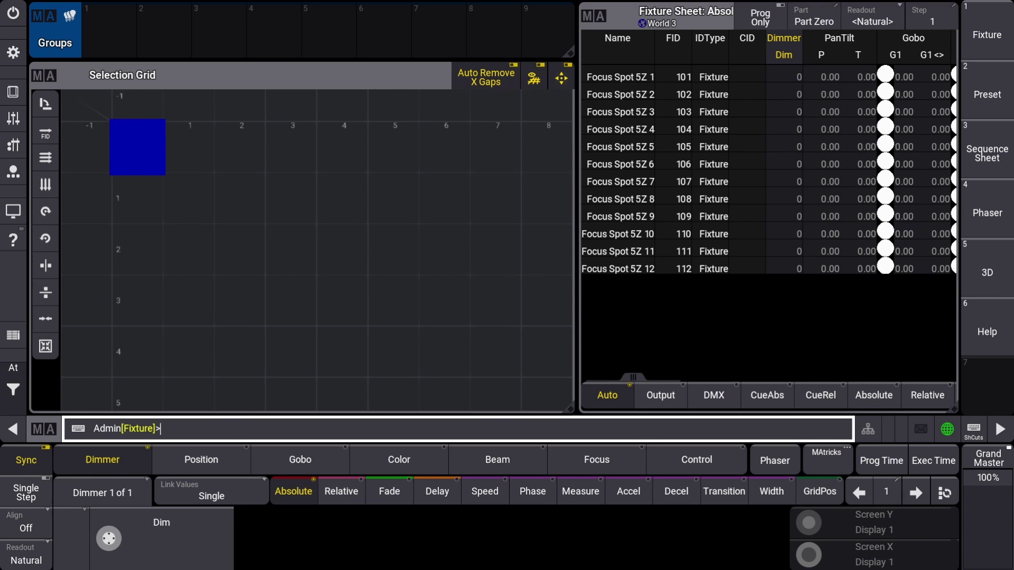
drag(298, 265, 252, 149)
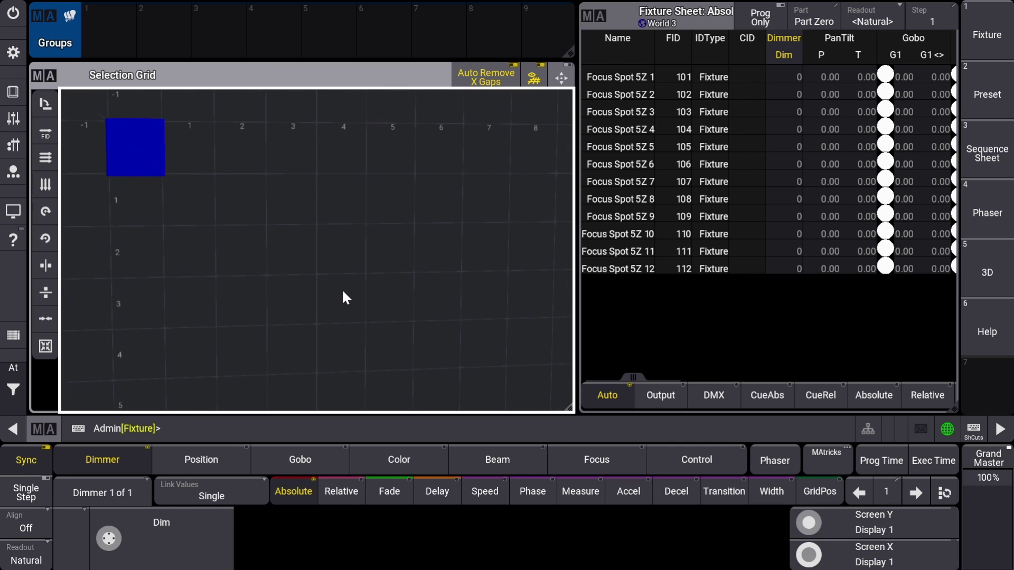
drag(338, 289, 150, 234)
drag(128, 185, 344, 295)
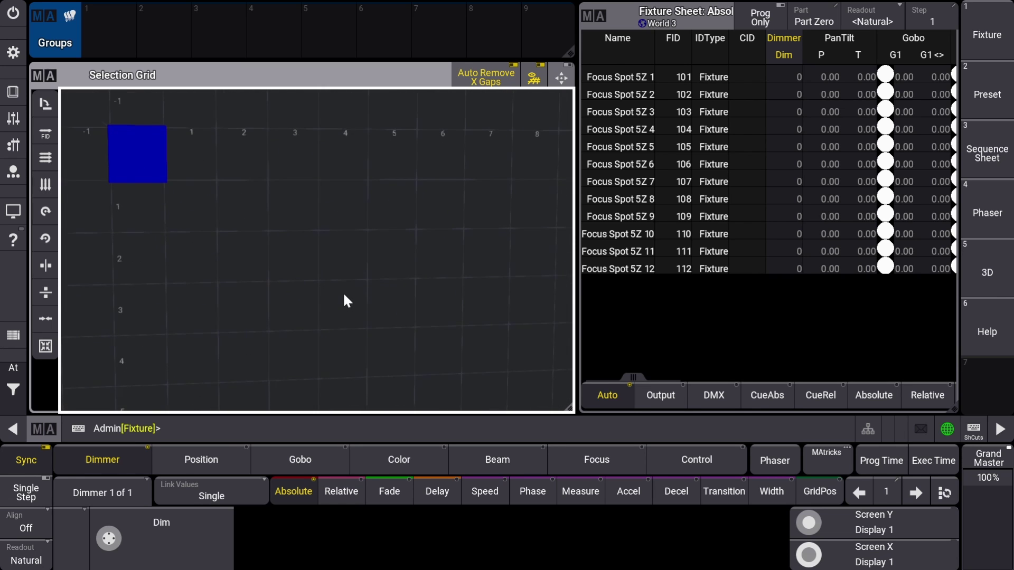
scroll(344, 294, down, 5)
scroll(344, 296, up, 3)
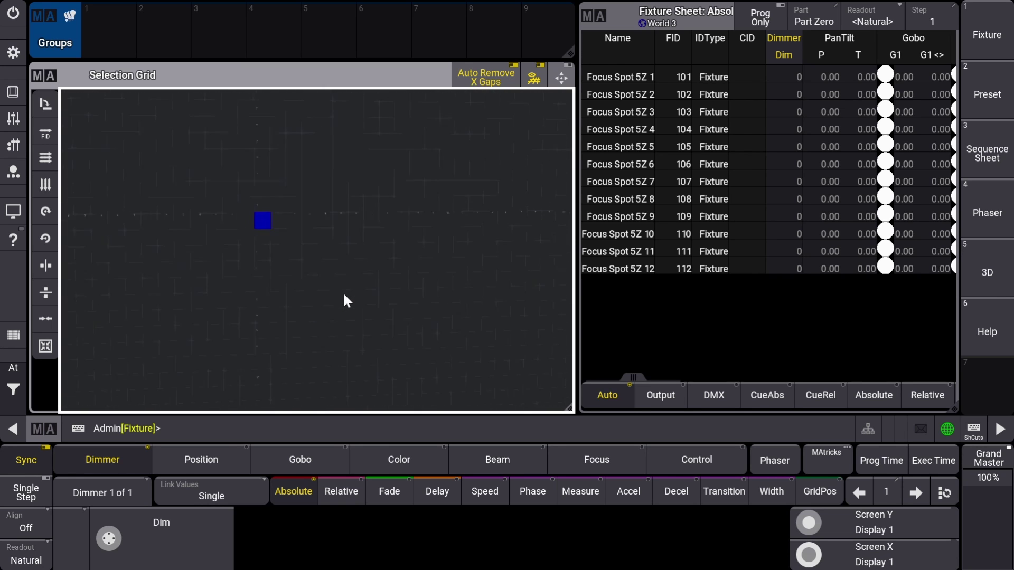
scroll(344, 295, up, 3)
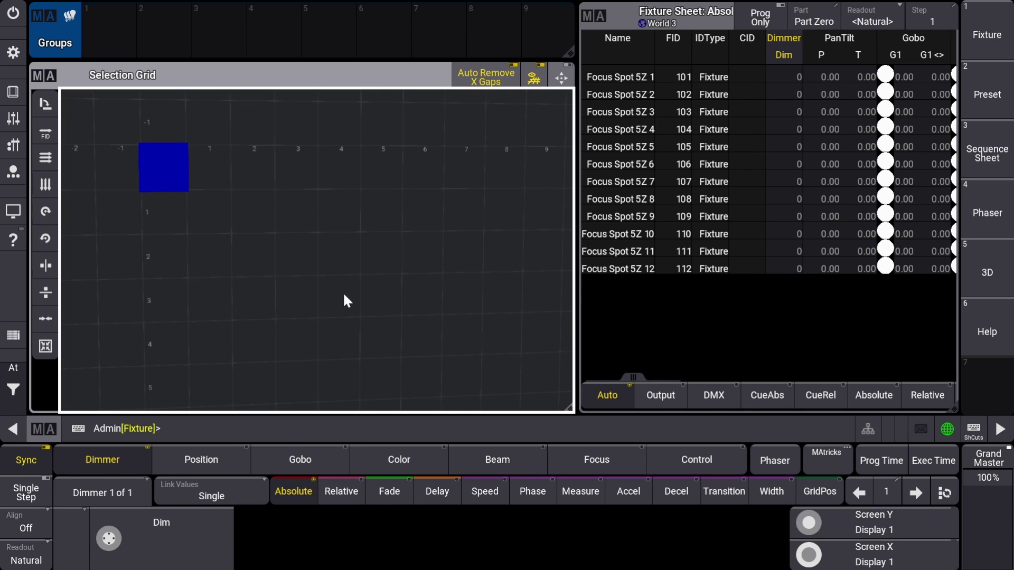
click(555, 75)
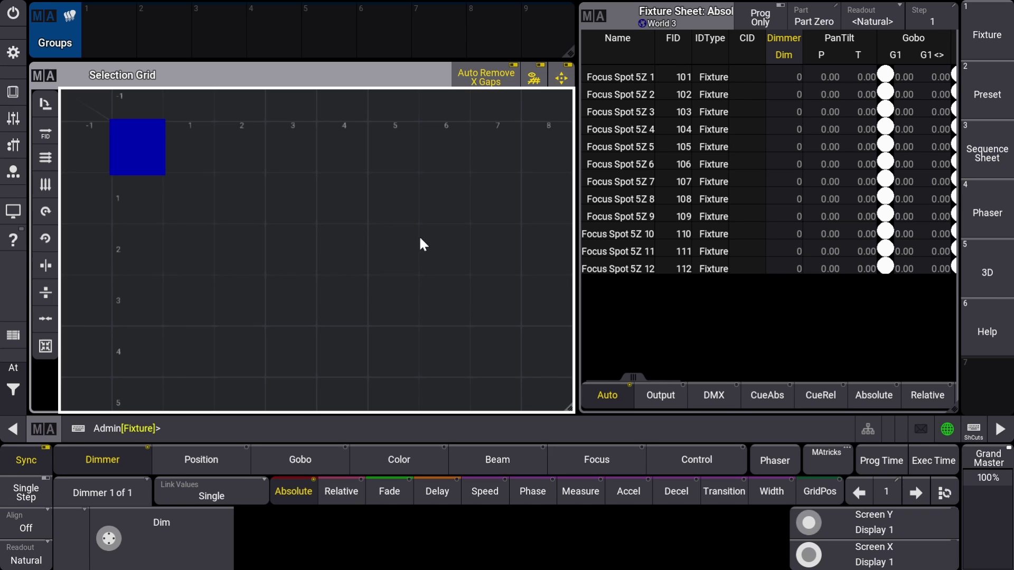
Step: Select spots 101–108 in the Fixture Sheet and store them as Group 1
drag(637, 75, 634, 202)
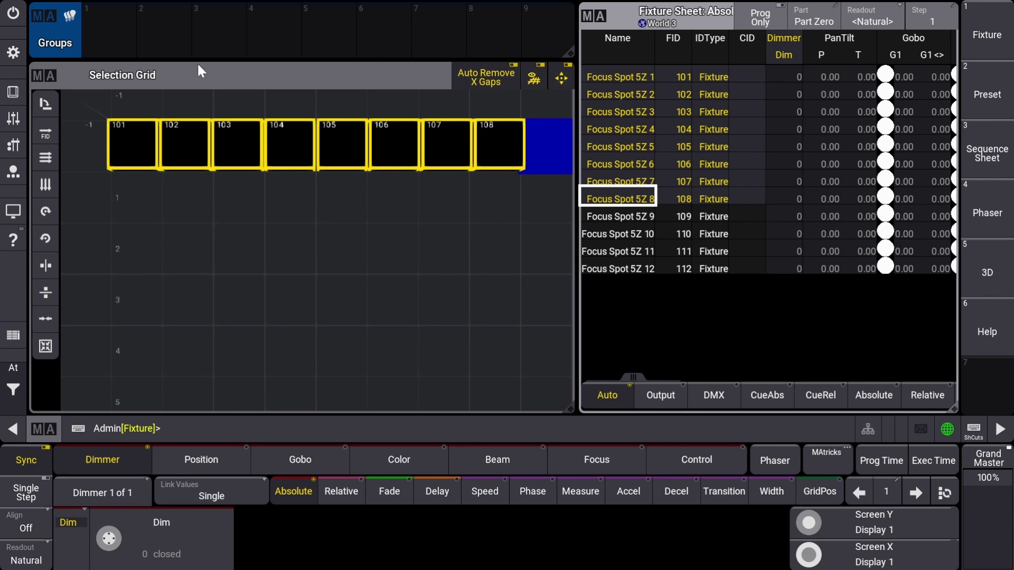
drag(104, 33, 98, 77)
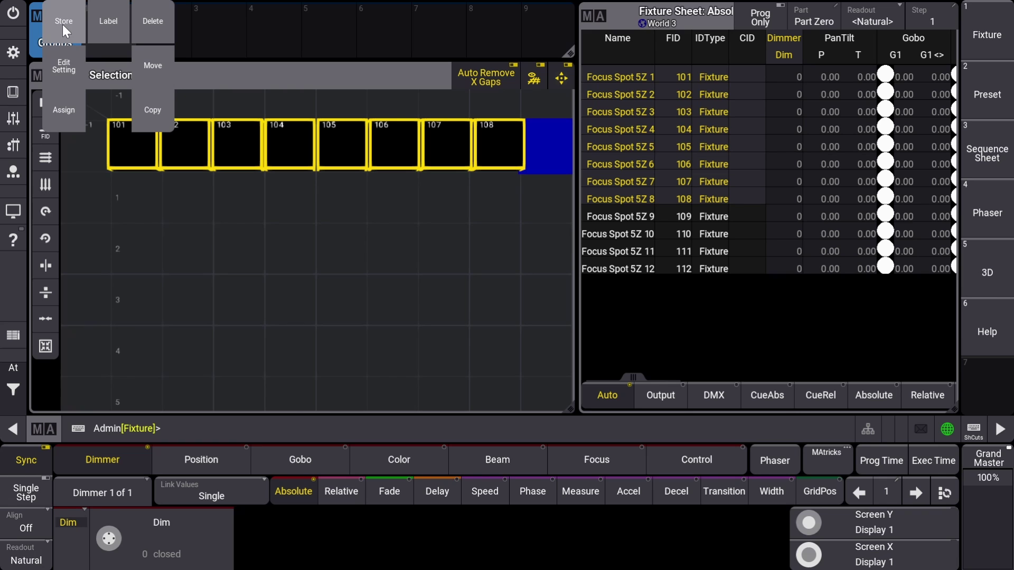
drag(62, 24, 62, 24)
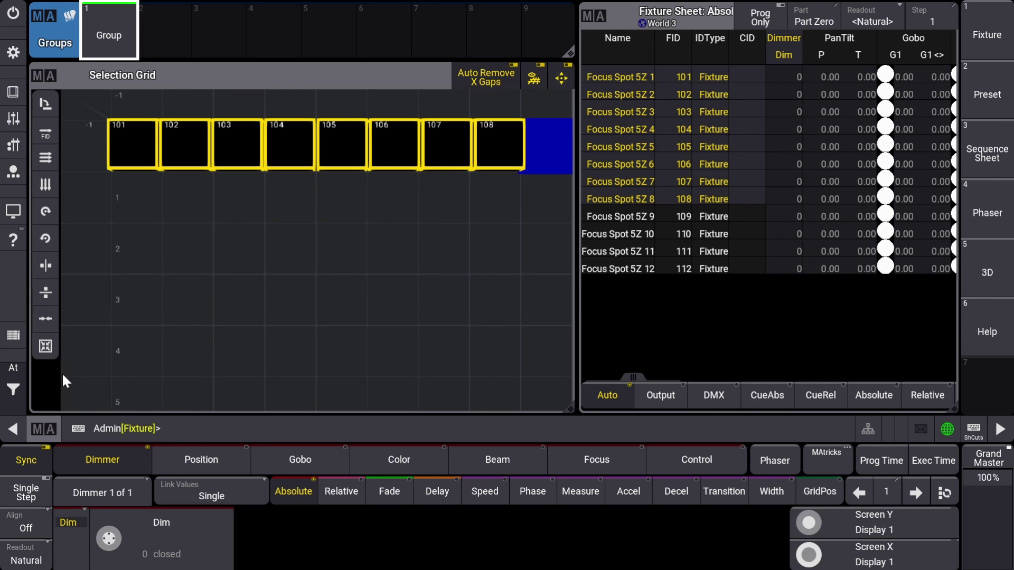
click(8, 392)
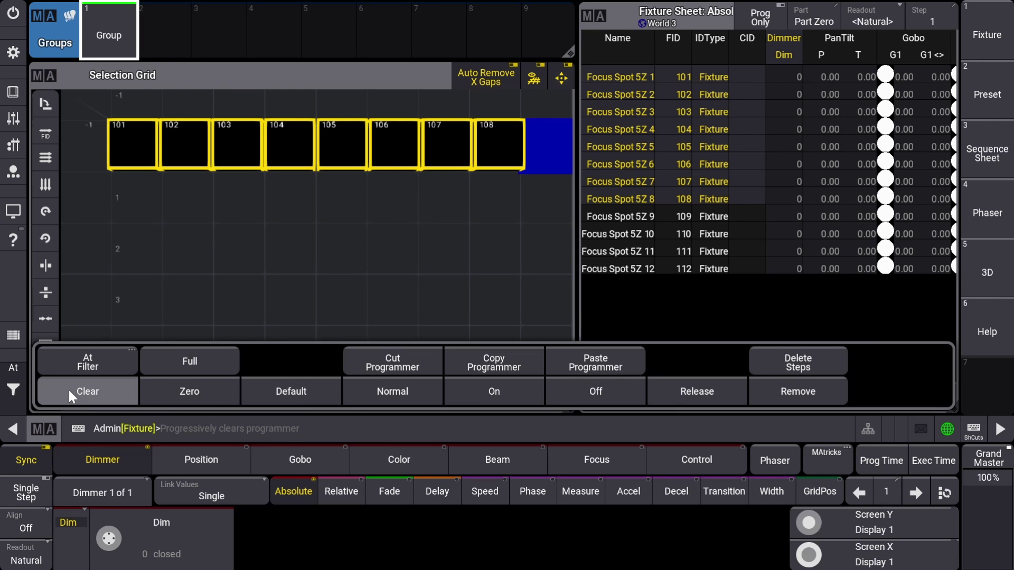
Step: Clear the programmer, then select spots 101–104 and 105–108 as two grid rows of four
click(69, 391)
click(15, 385)
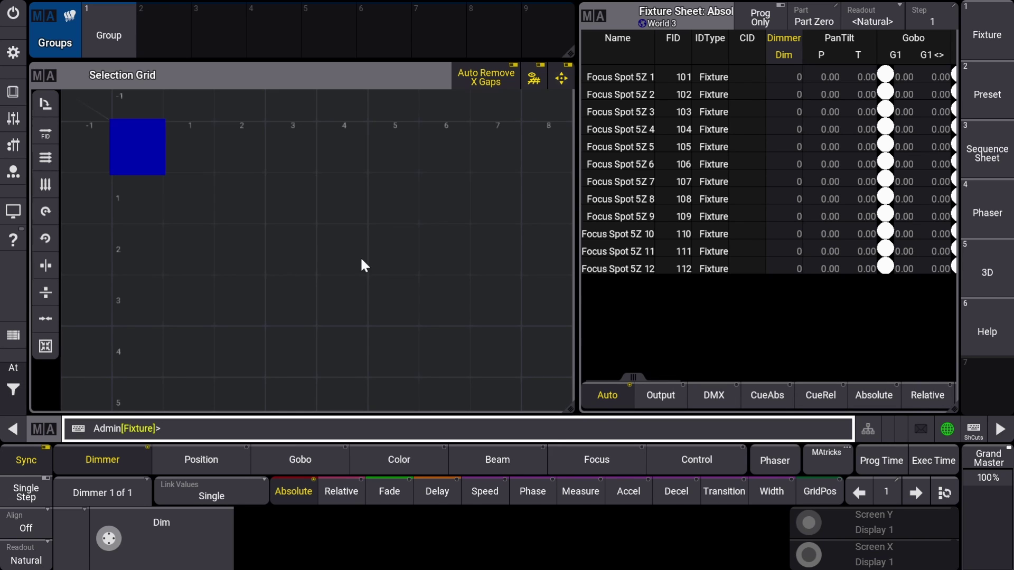
drag(627, 73, 632, 133)
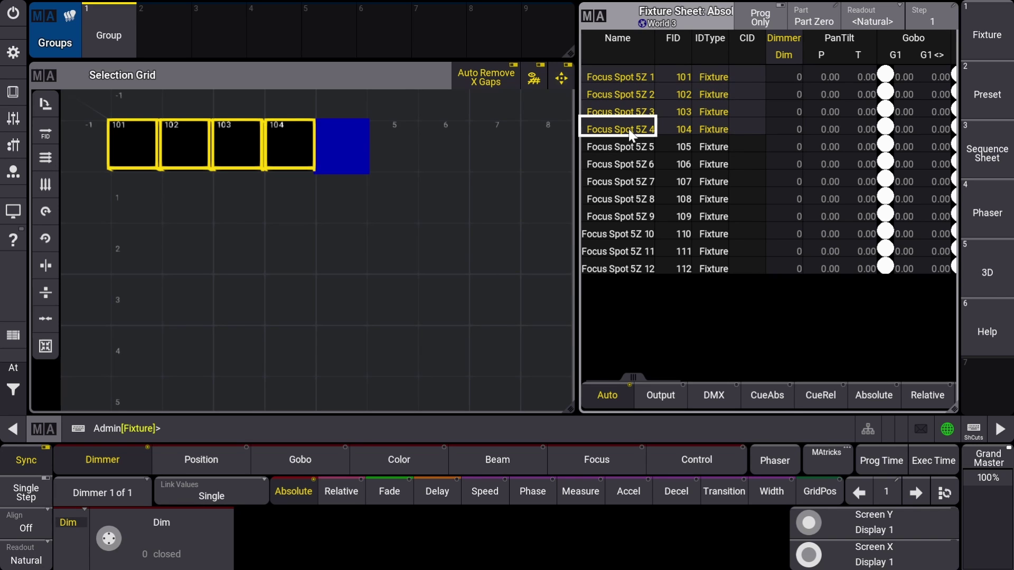
click(128, 211)
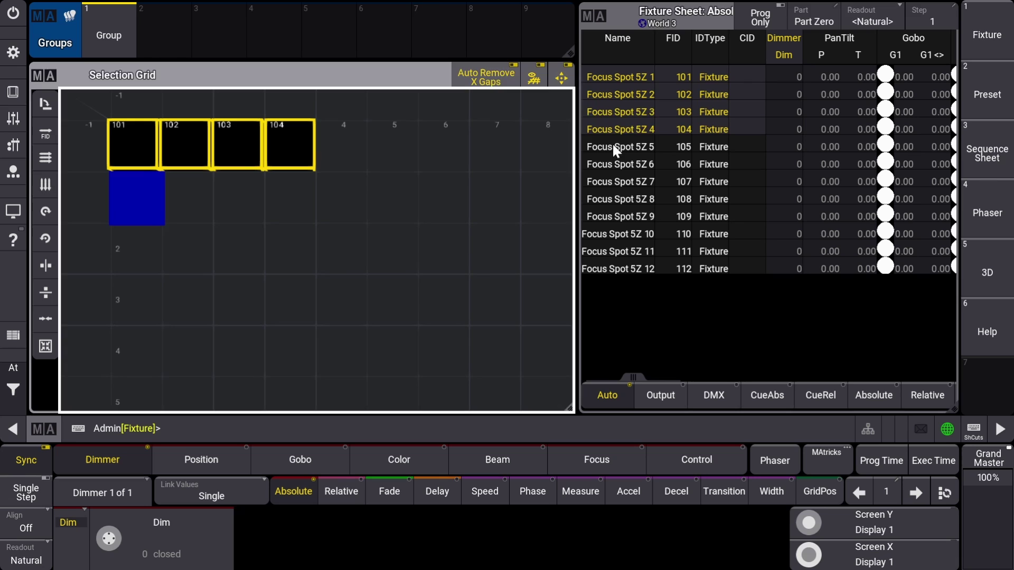
drag(613, 144, 613, 202)
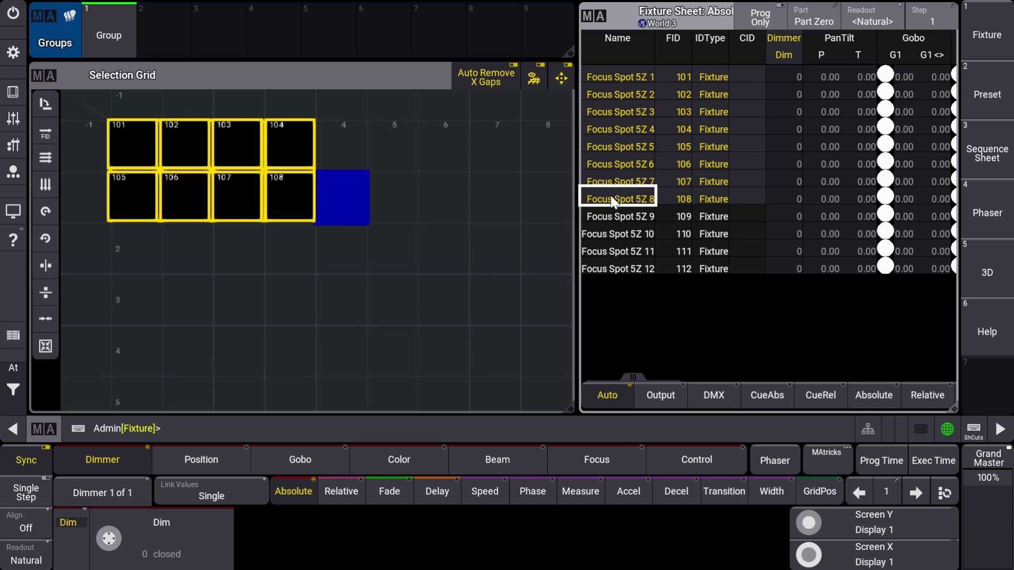
Step: Clear the fixture selection and the programmer again
click(10, 392)
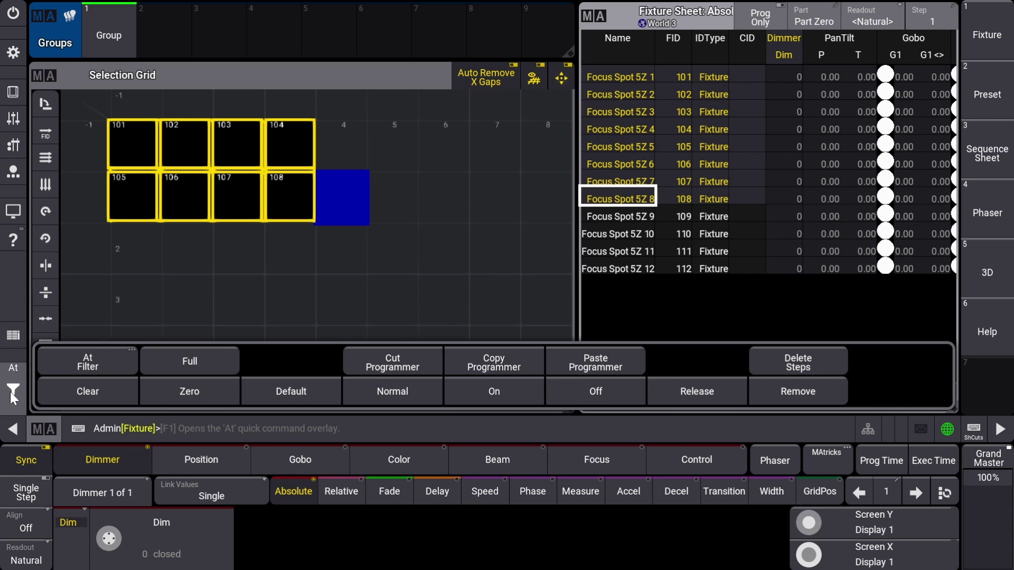
click(70, 391)
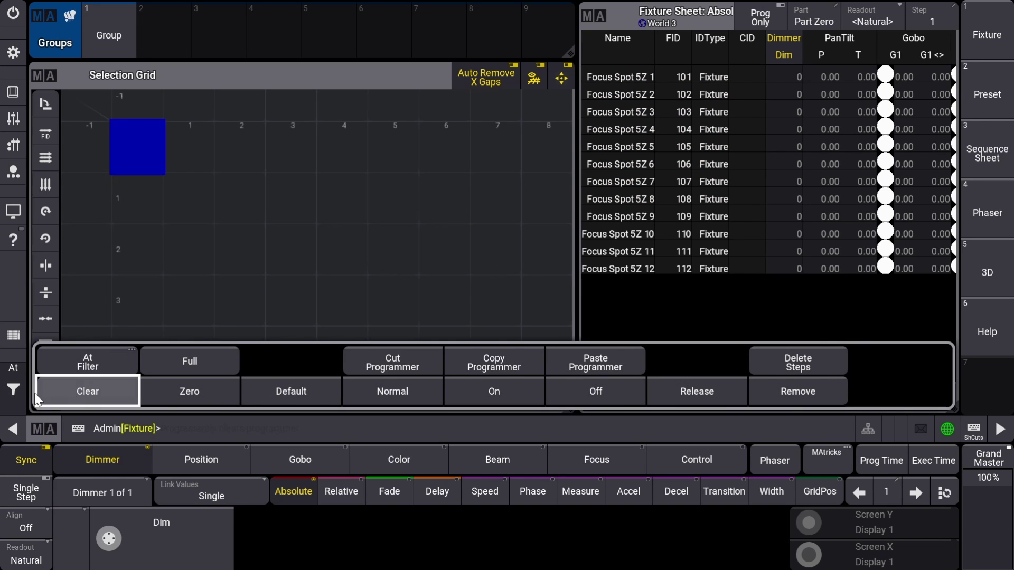
click(20, 385)
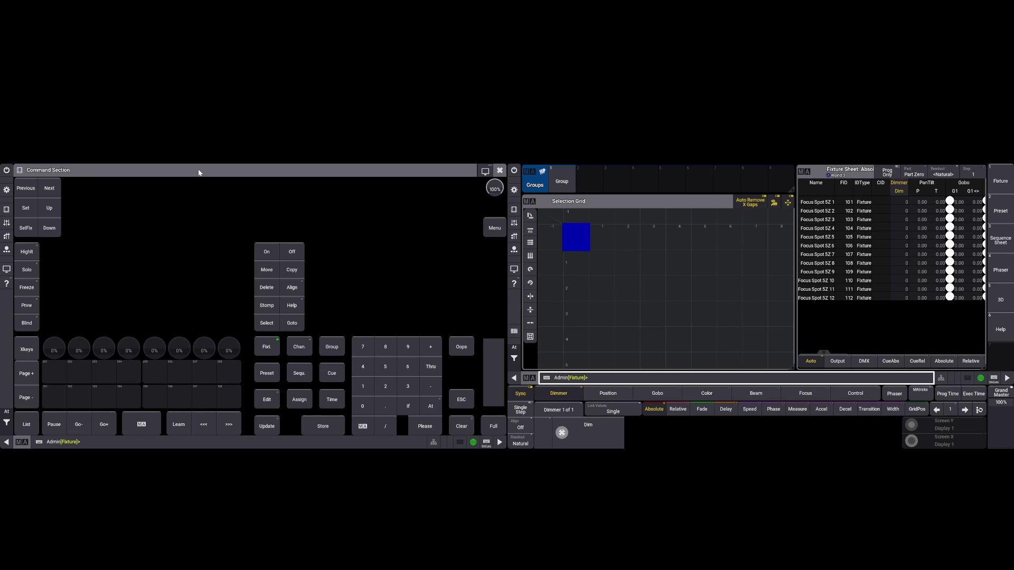
Step: Put Grid on the command line using the MA-shifted Grid key
click(146, 423)
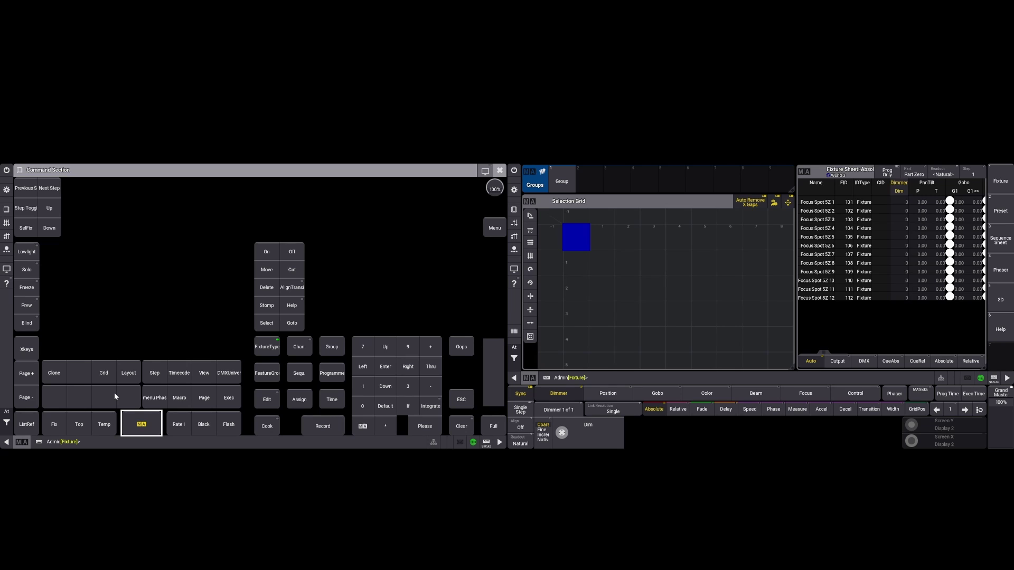
click(106, 376)
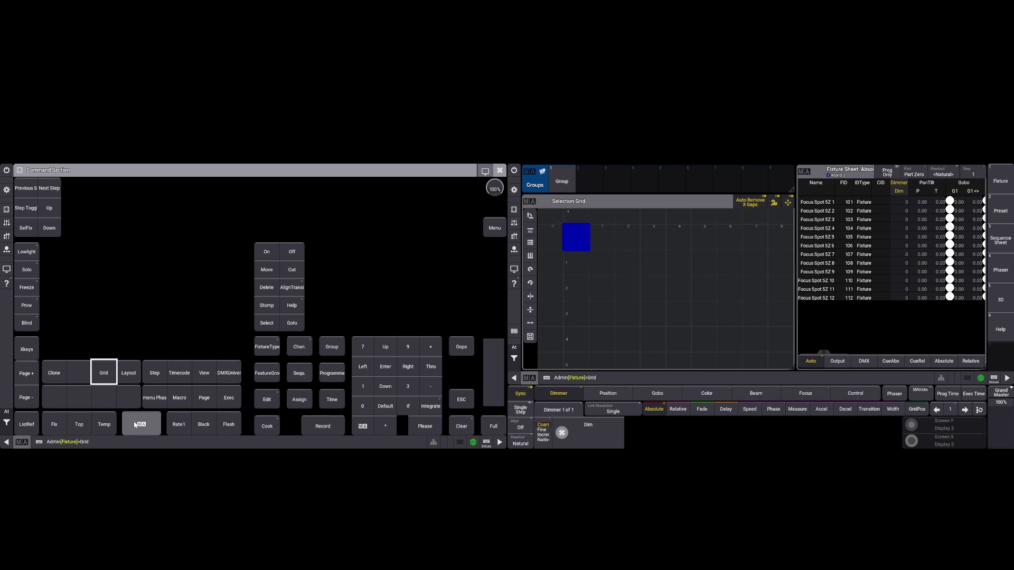
click(136, 425)
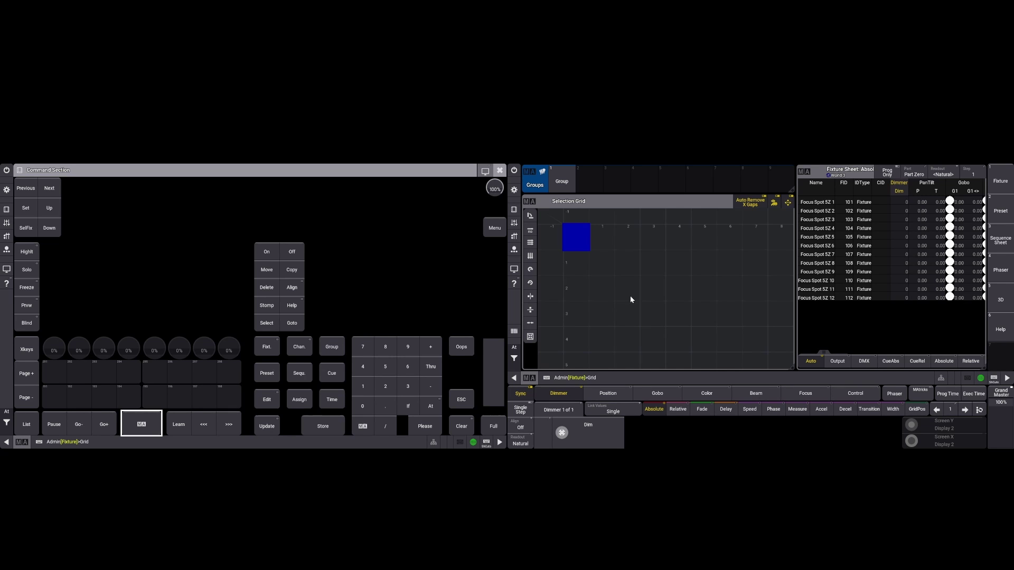
Step: Enter Grid 0/0 Thru 3/2 on the keypad and execute it with Please
click(359, 405)
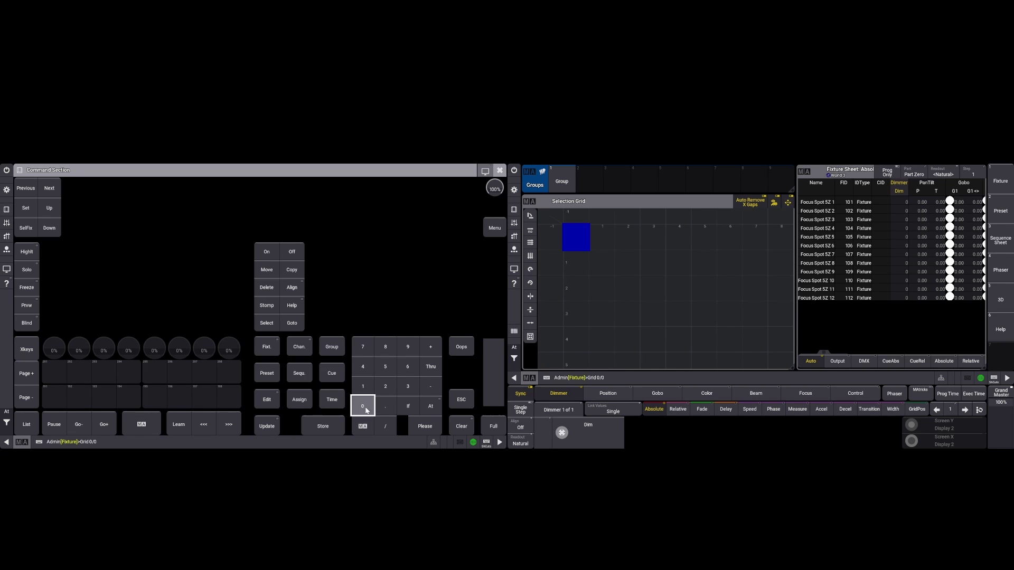
click(430, 367)
click(408, 386)
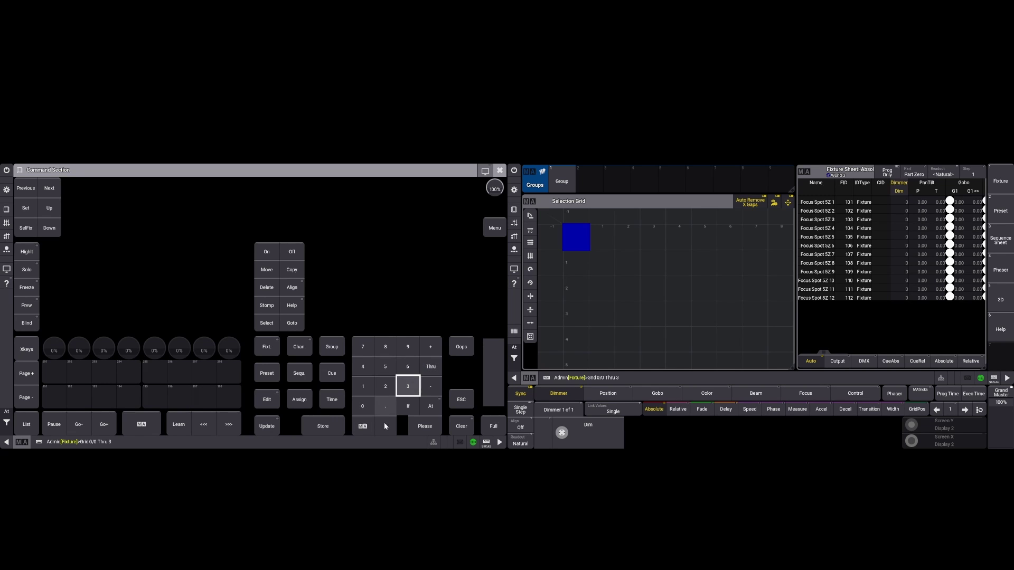
click(384, 426)
click(389, 387)
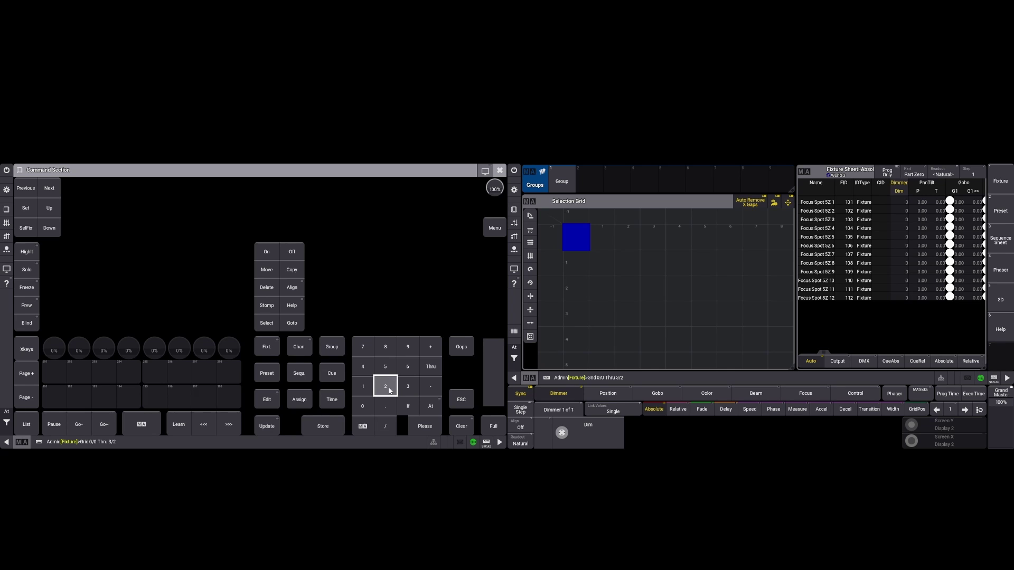
click(421, 426)
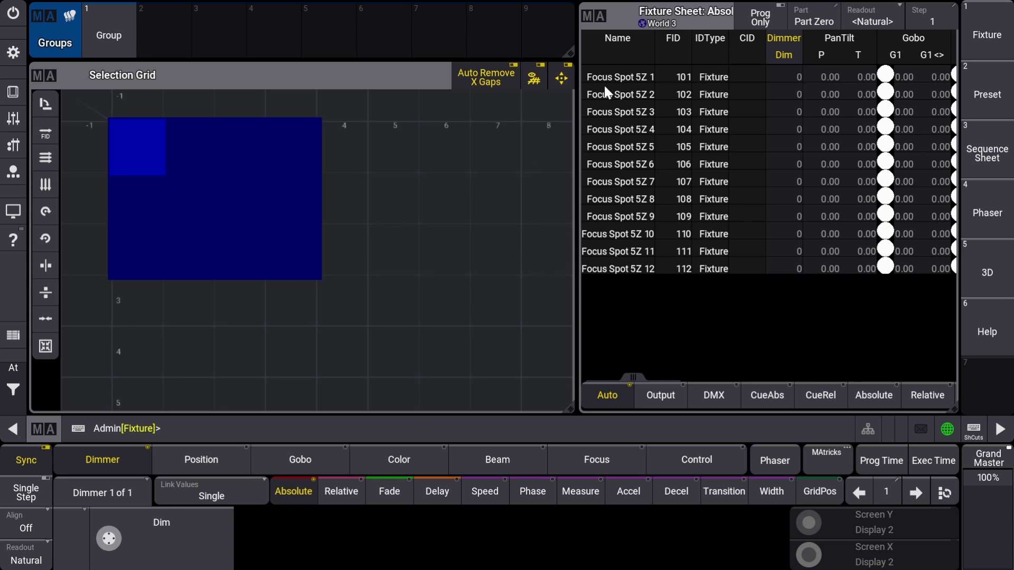
Step: Select spots 101–112 and store them into Groups pool slot 2
drag(614, 79, 625, 205)
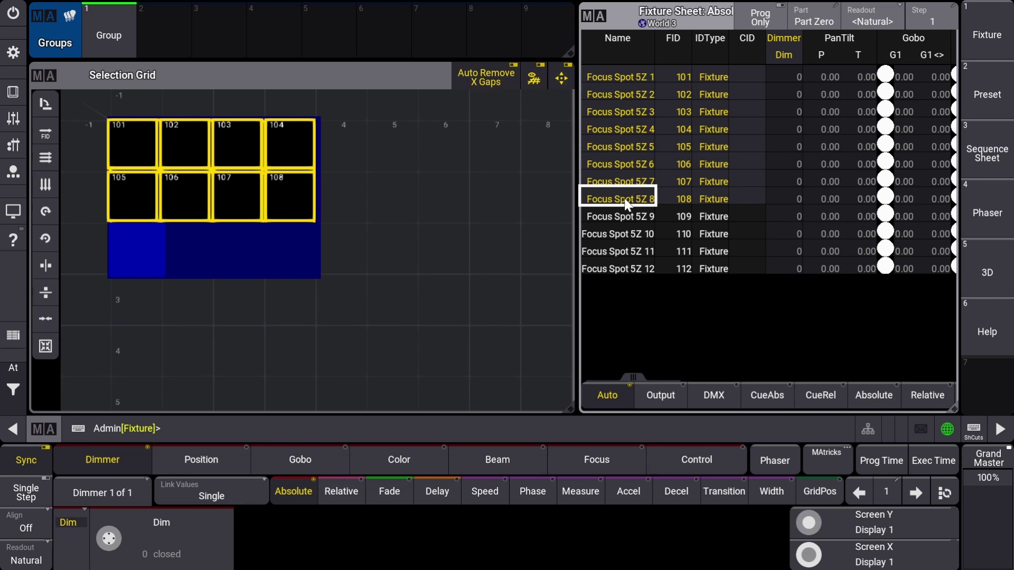
click(623, 214)
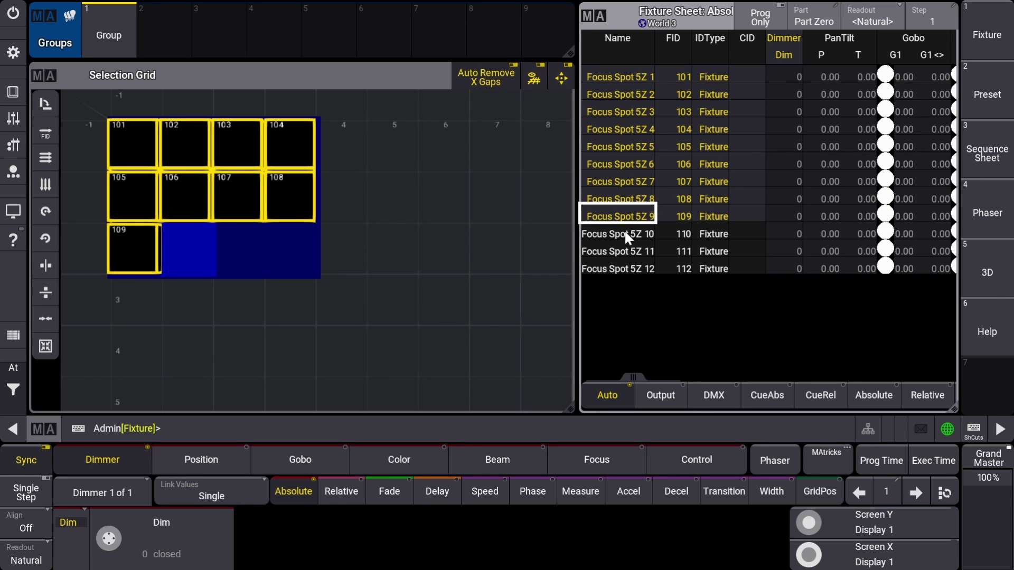
click(625, 231)
drag(621, 248, 626, 268)
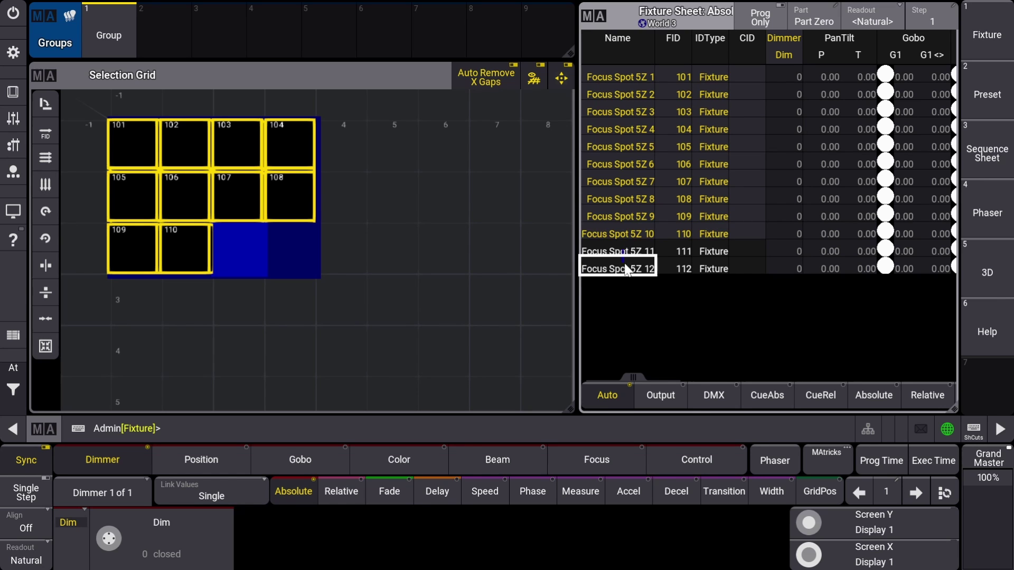
click(164, 38)
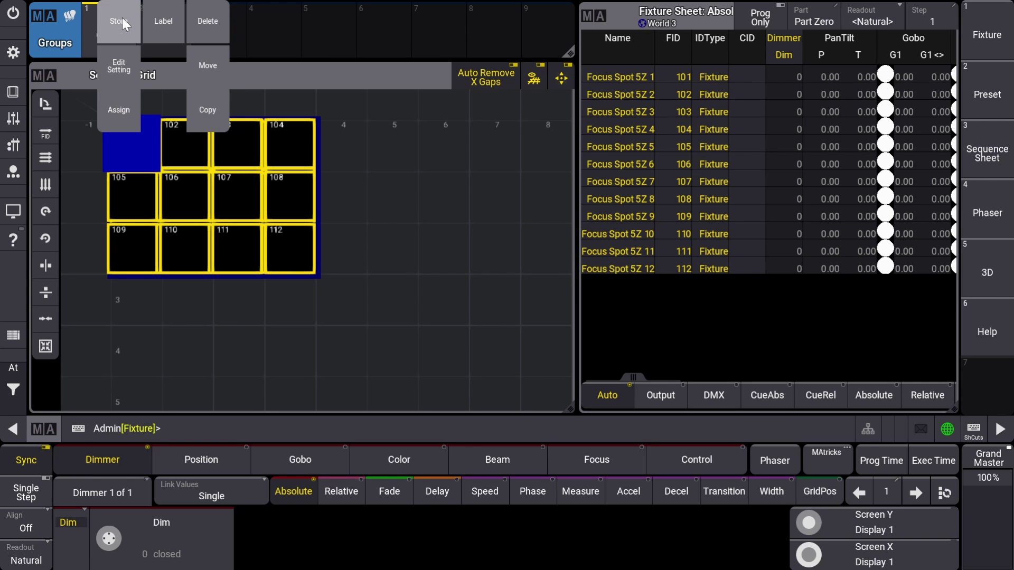
click(122, 19)
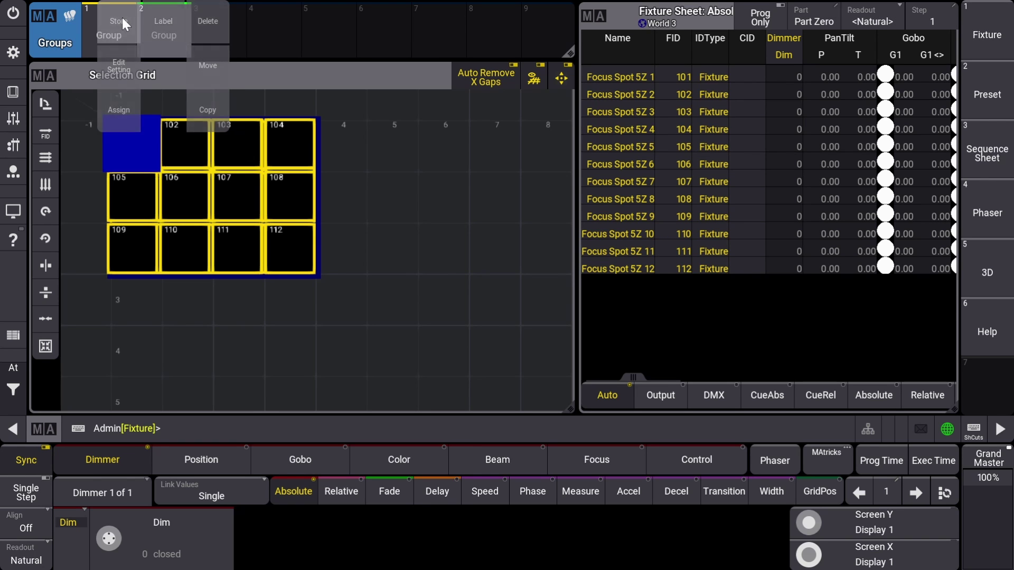
Step: Clear the selection and recall Group 2 to verify its 4×3 layout
click(21, 381)
click(82, 396)
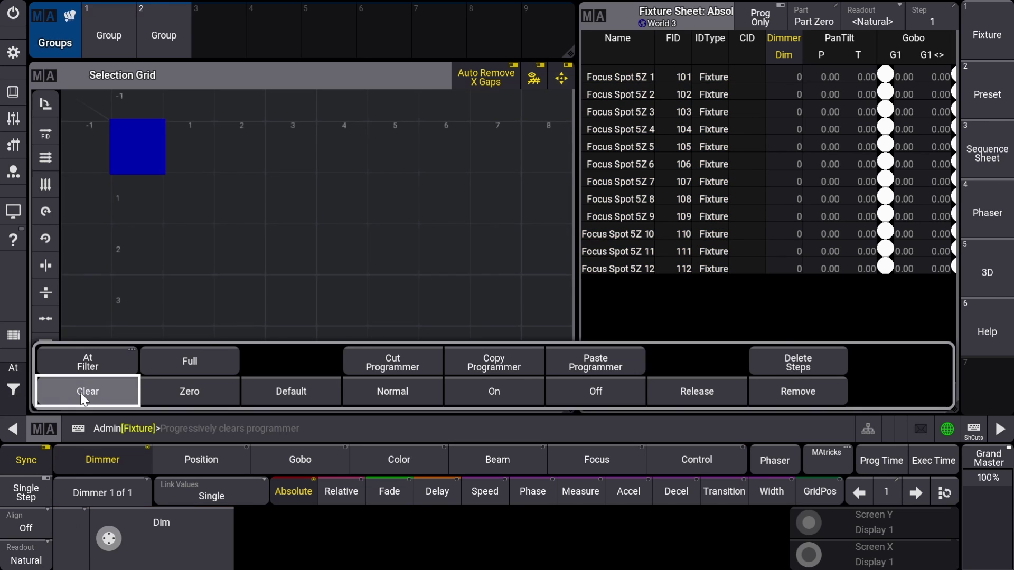
click(20, 387)
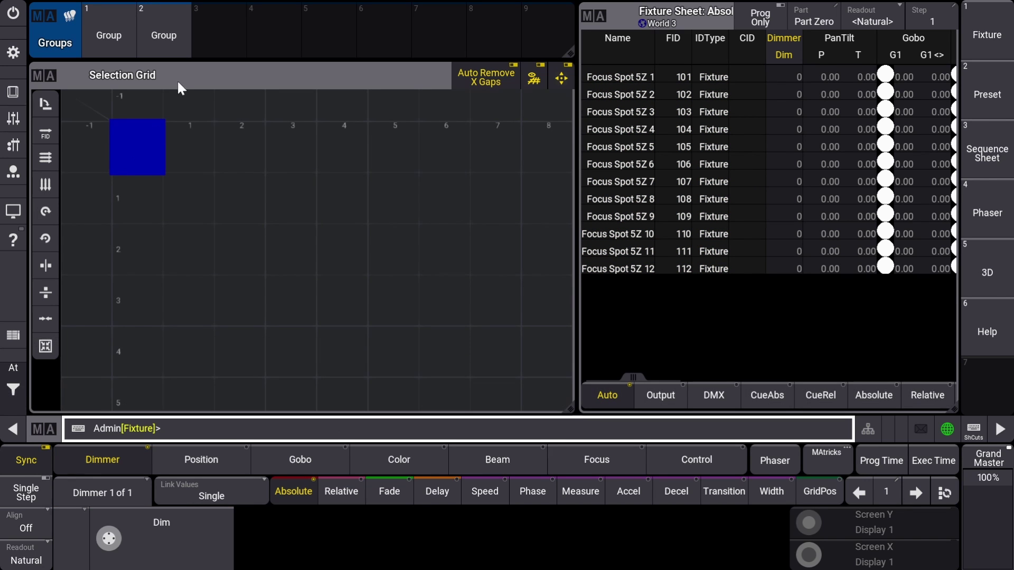
click(180, 26)
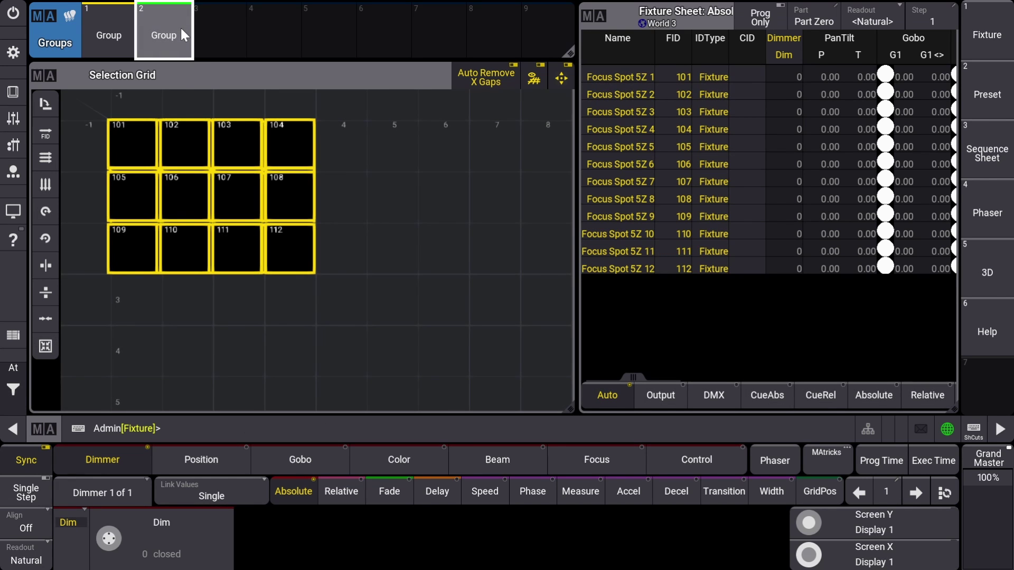
click(20, 388)
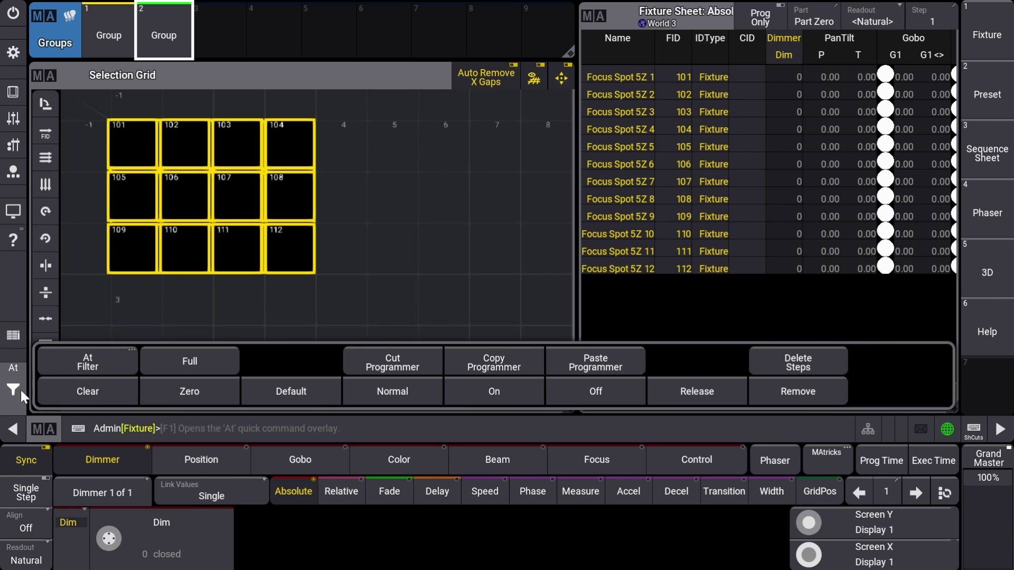